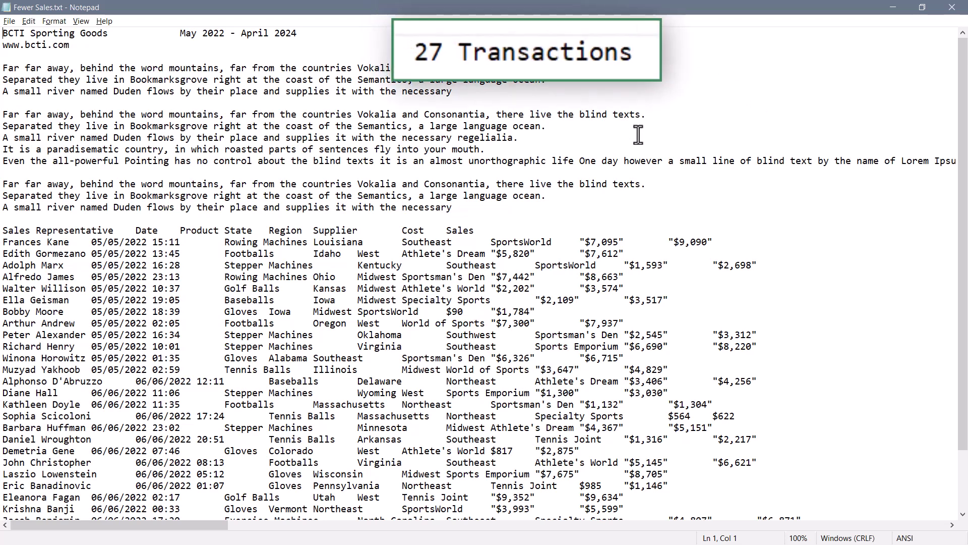
Scroll through Many Sales.txt, highlighting the column header line and a line near the bottom
scroll(638, 135, down, 2)
scroll(636, 141, up, 2)
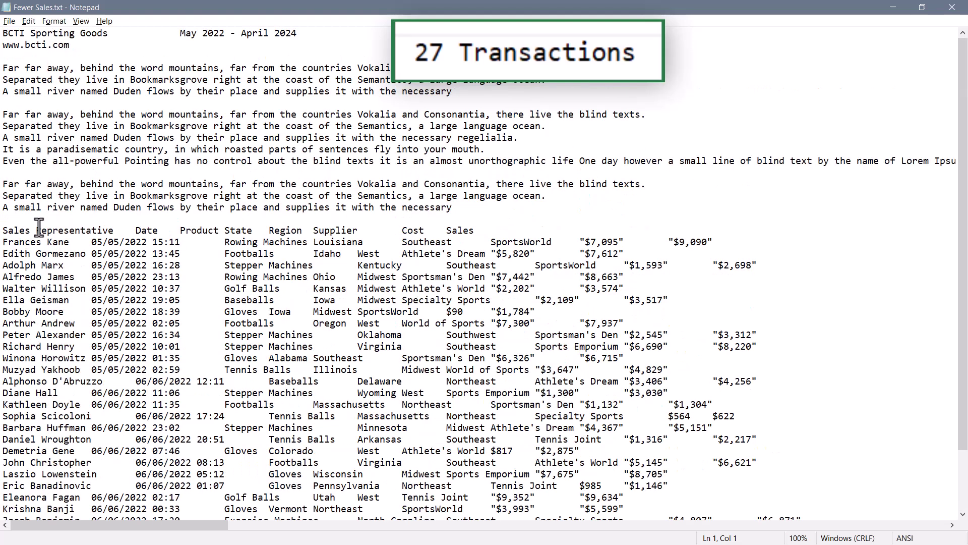
drag(19, 230, 330, 232)
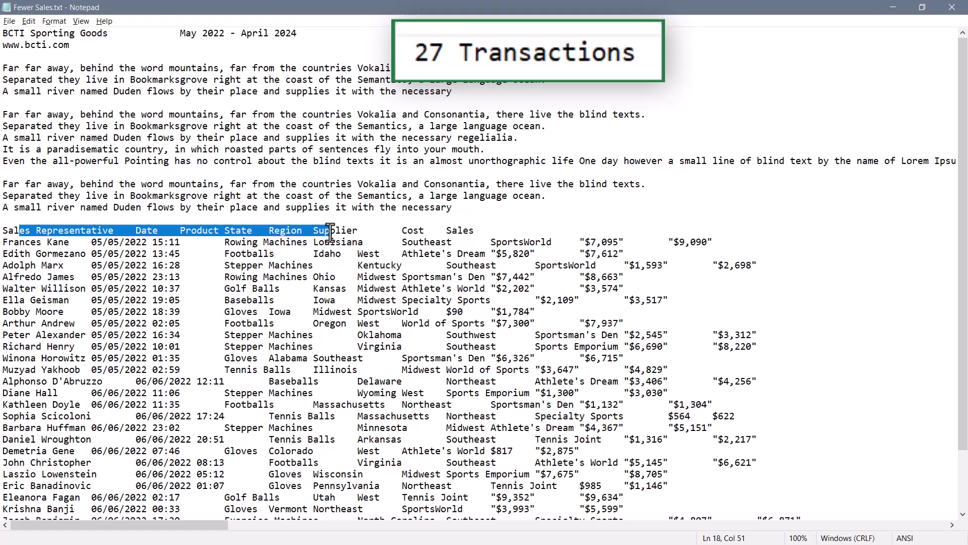
scroll(315, 254, down, 2)
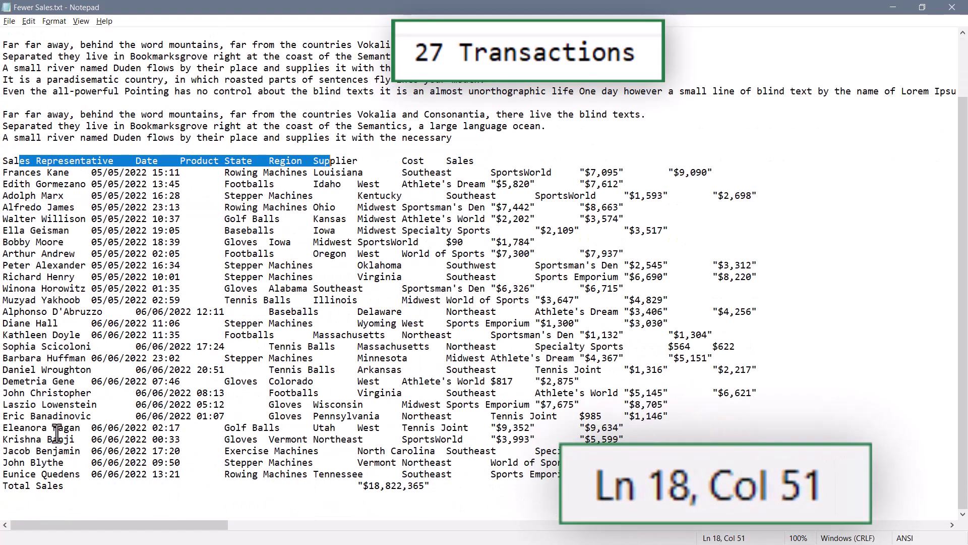
drag(69, 474, 251, 473)
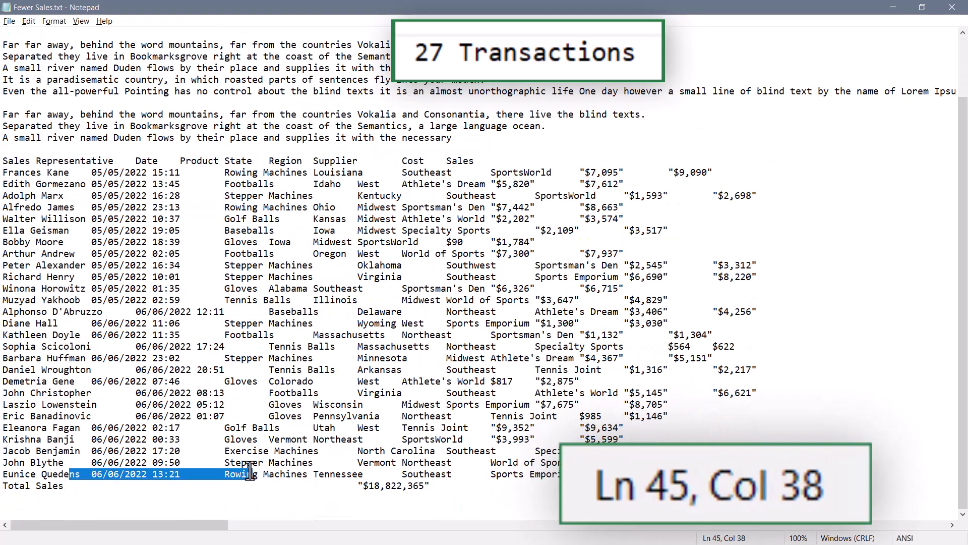
scroll(263, 422, up, 2)
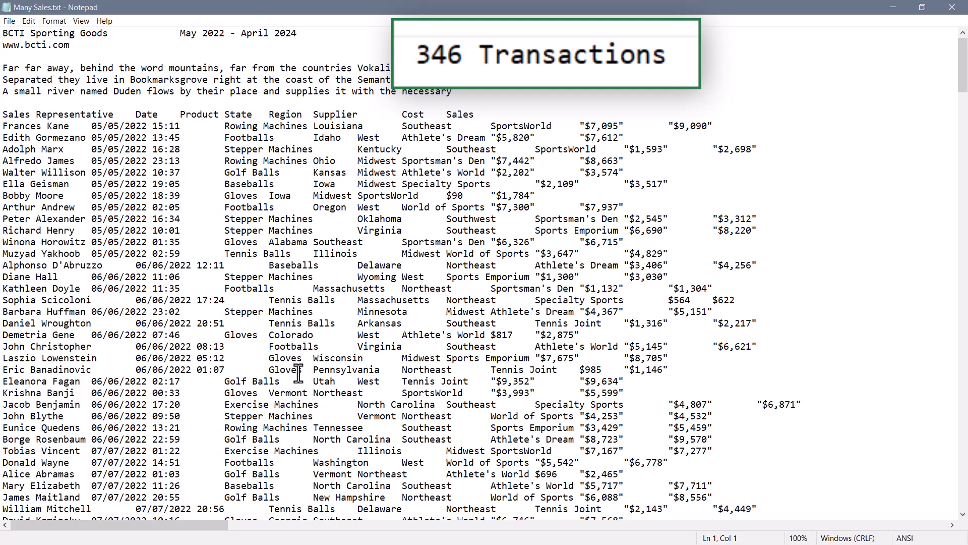
Highlight part of the header line, jump to the file's start and end, and highlight a final sales time
drag(330, 114, 197, 114)
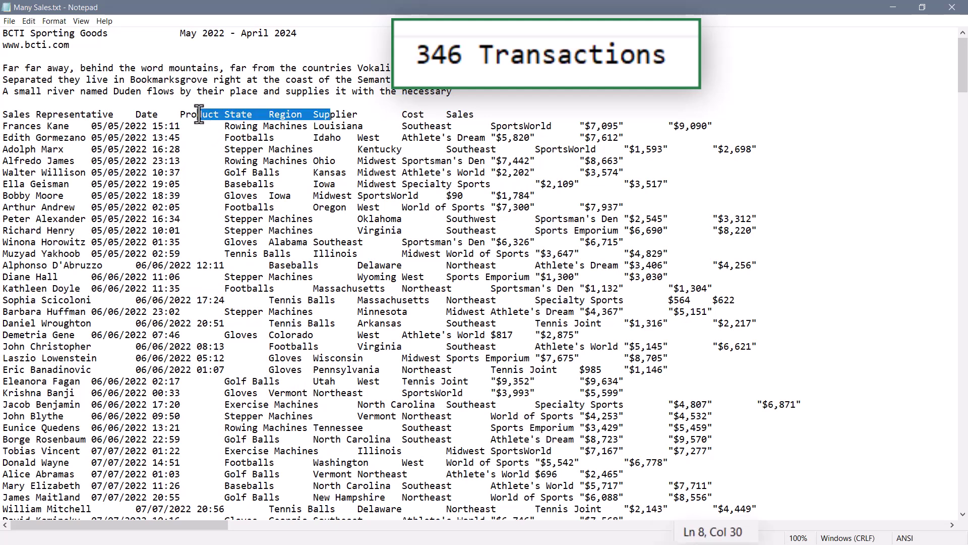
key(ctrl+Home)
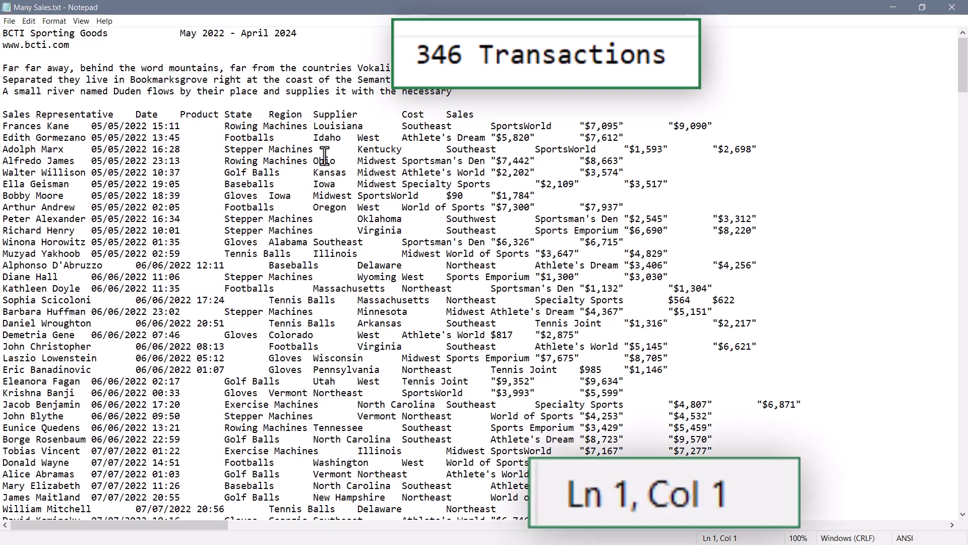
key(ctrl+End)
drag(119, 416, 212, 416)
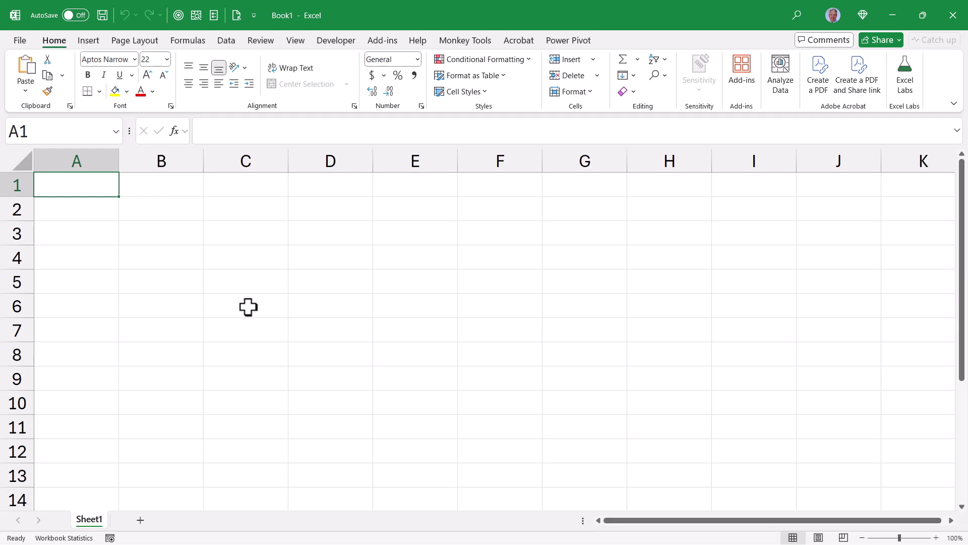
Import Fewer Sales.txt via Data > From Text/CSV and open it with Transform Data
click(230, 41)
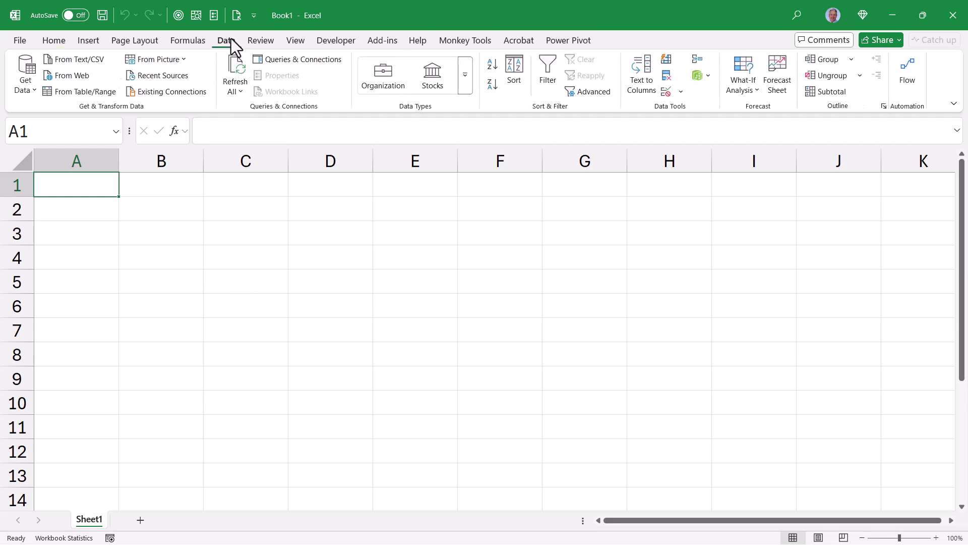
click(82, 58)
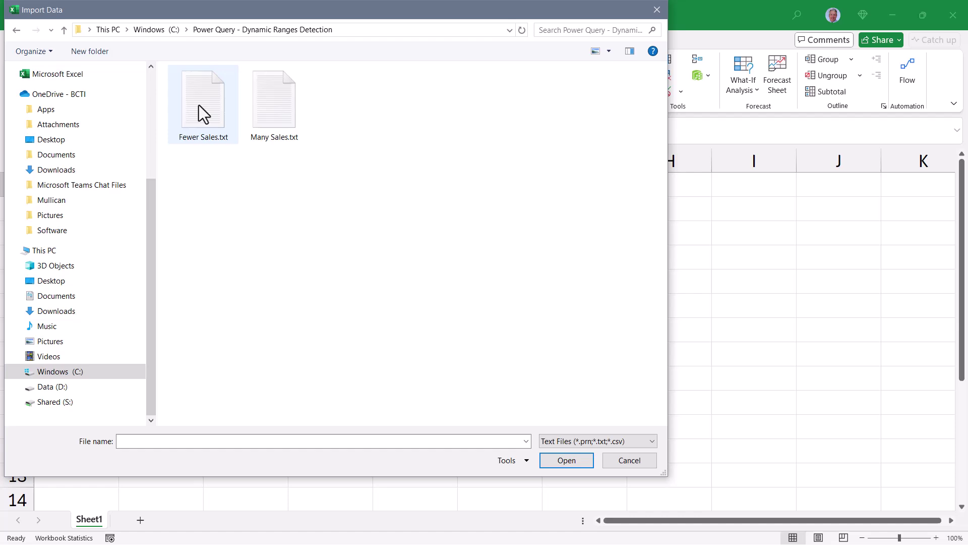
double_click(199, 106)
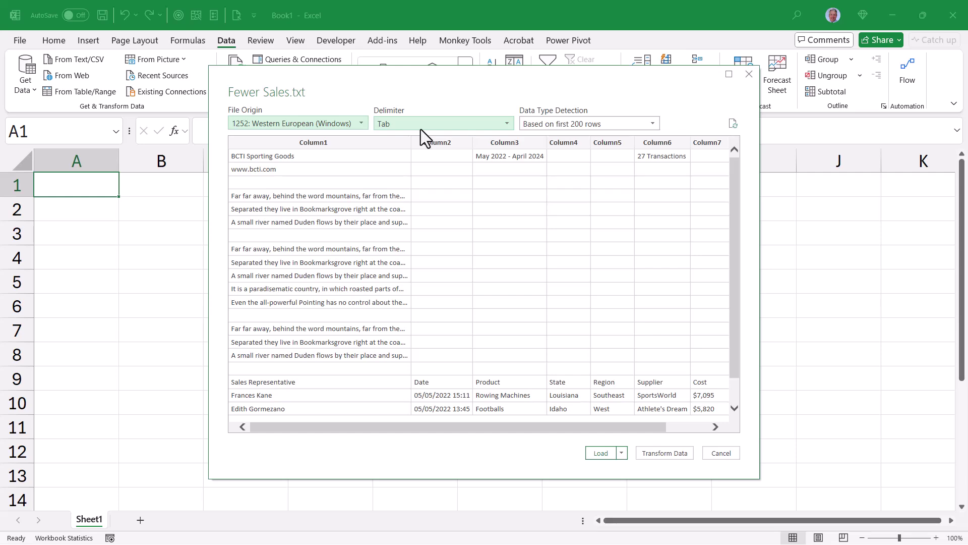
click(677, 455)
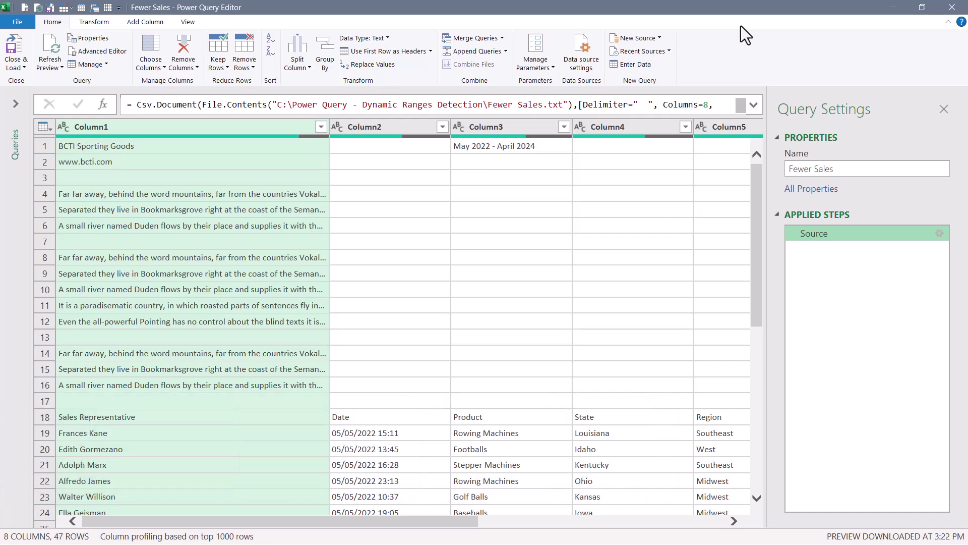
Remove the top 17 rows of the Fewer Sales query
scroll(269, 263, down, 4)
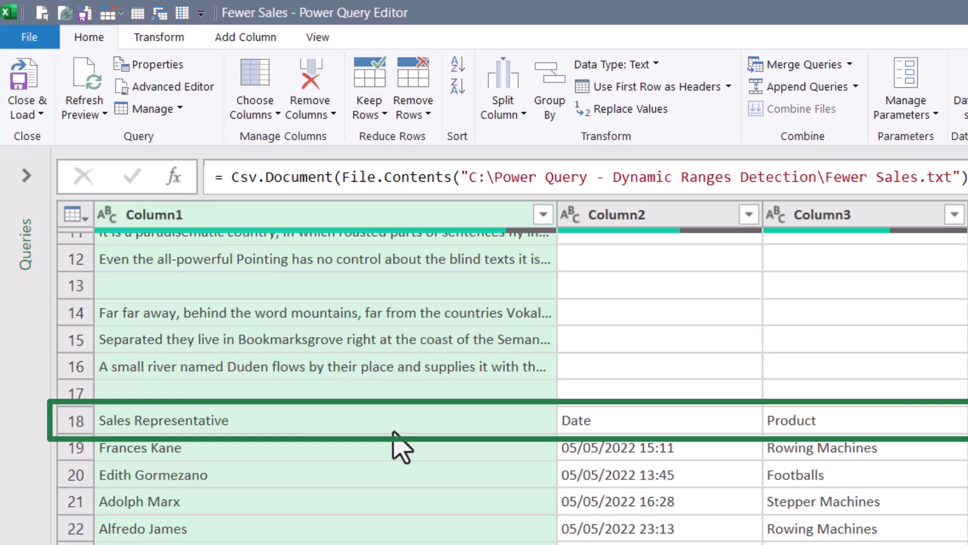
click(412, 106)
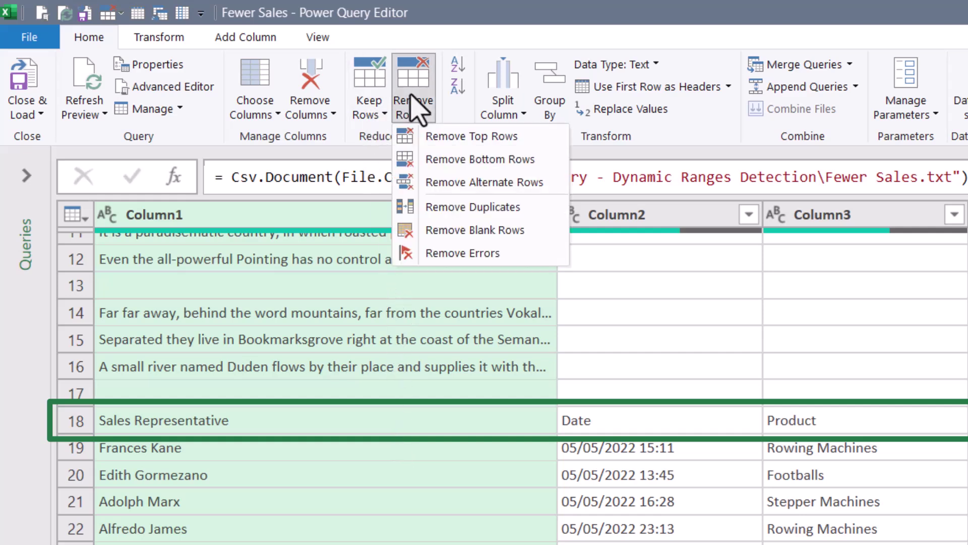
click(443, 135)
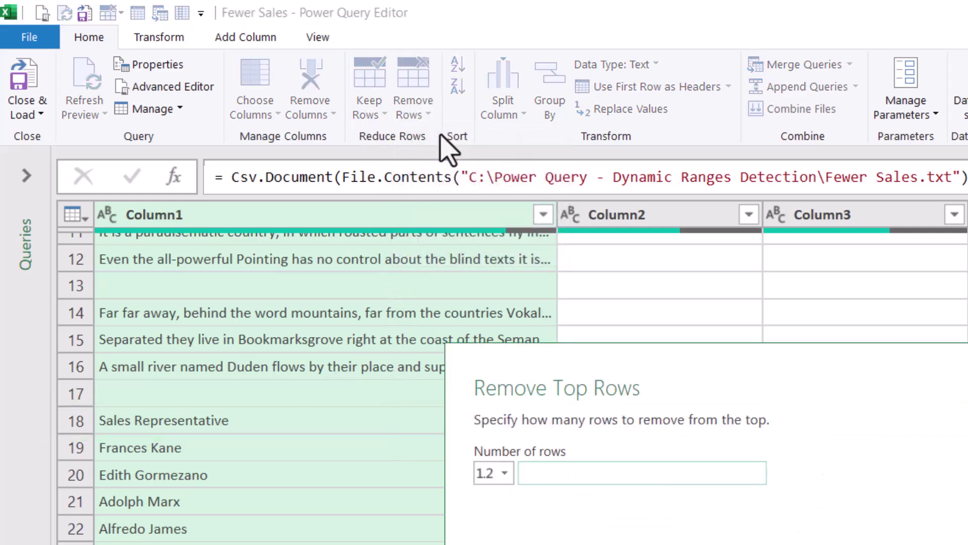
text(17)
key(Return)
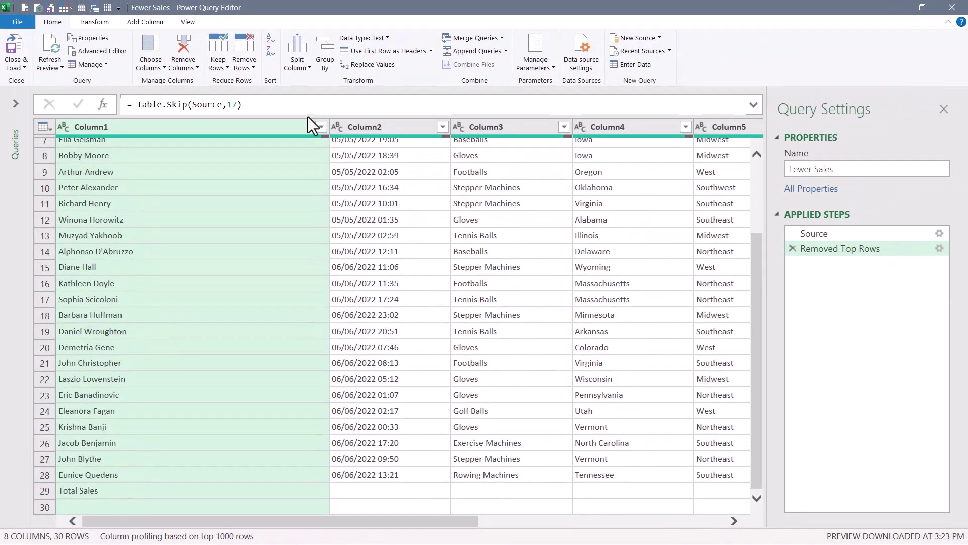
Remove the bottom 2 footer rows from the query
click(245, 50)
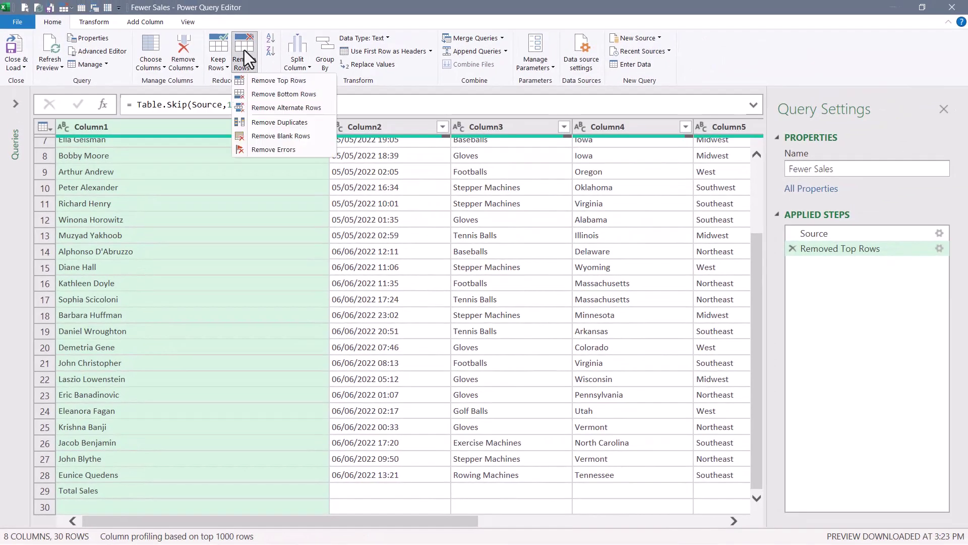
click(258, 96)
text(2)
key(Return)
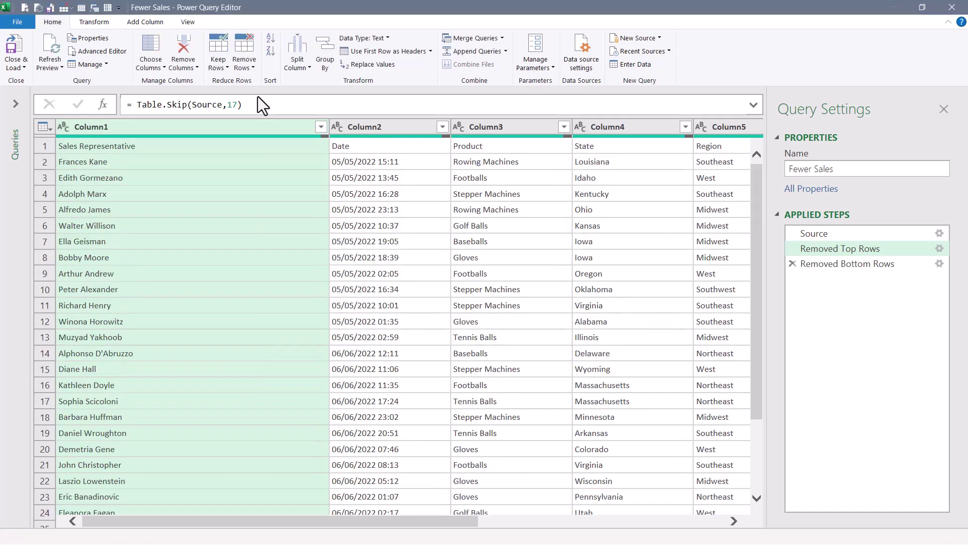
Promote the Sales Representative row to column headers
scroll(278, 210, down, 2)
scroll(277, 210, up, 2)
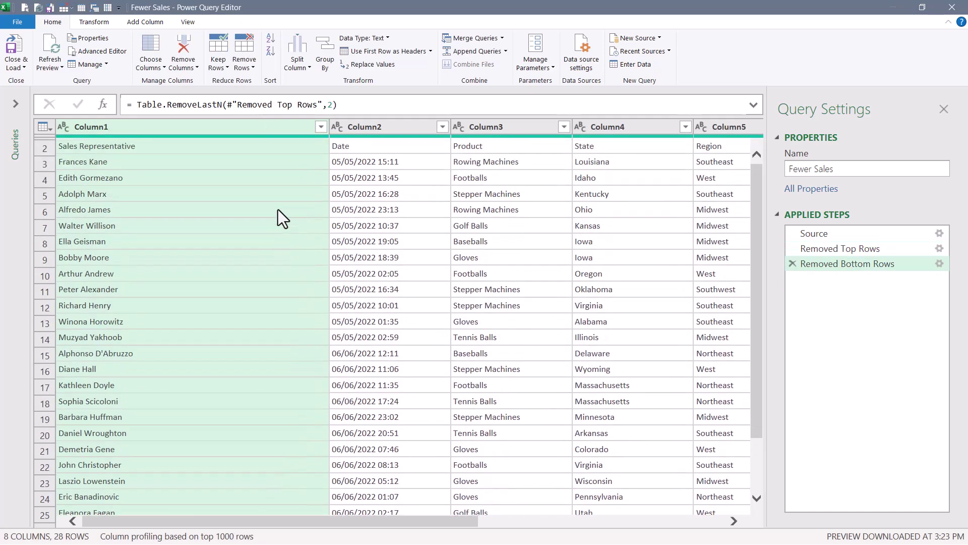
click(374, 49)
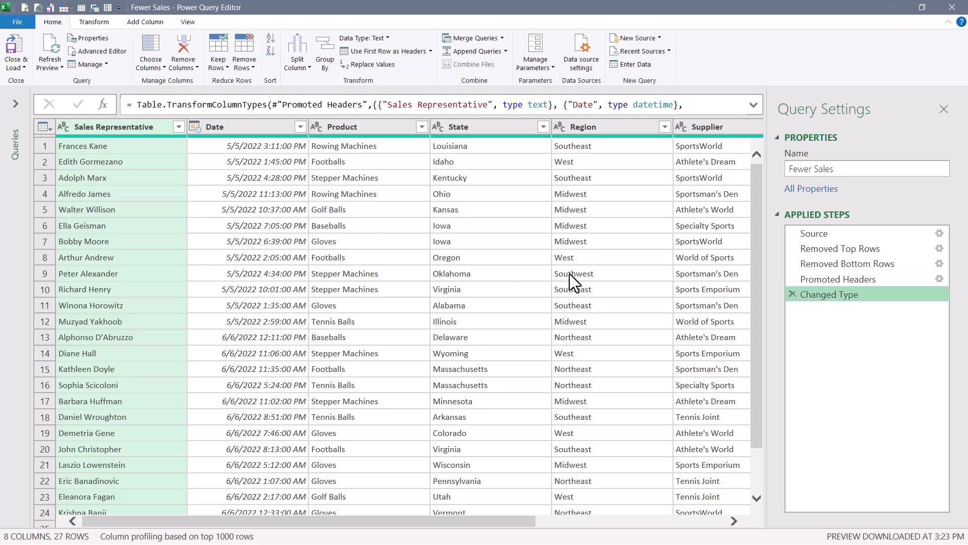
Delete the Removed Top Rows step and every later step, leaving only Source
right_click(813, 252)
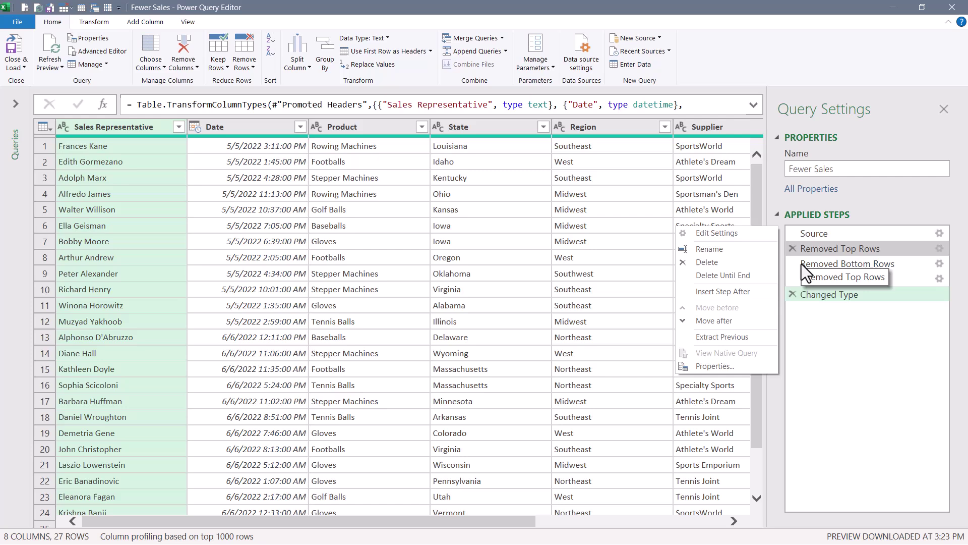
click(733, 279)
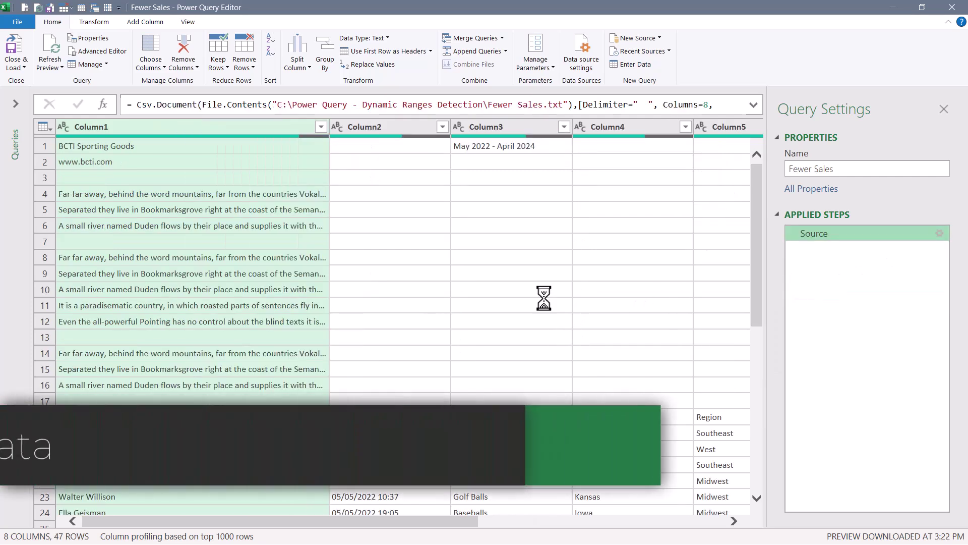
scroll(421, 353, down, 3)
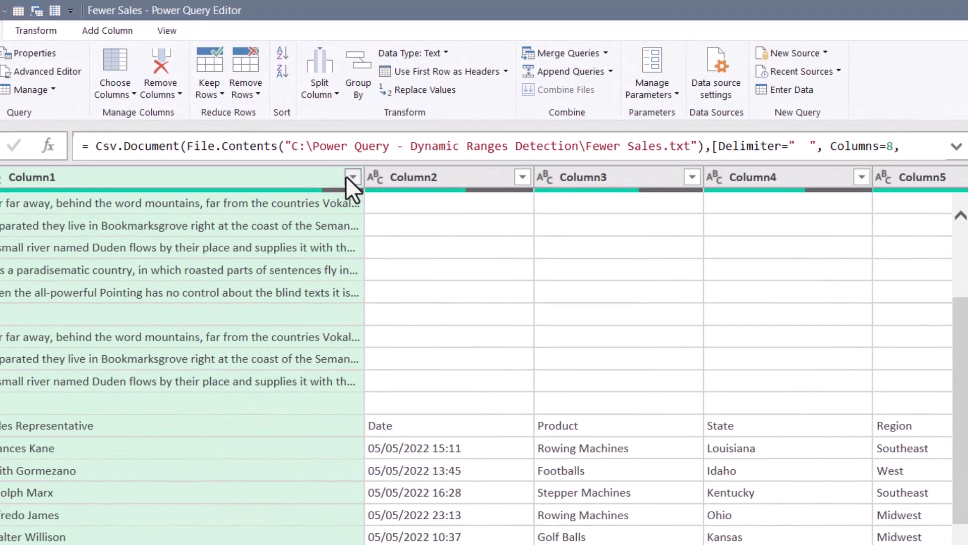
Filter Column1 to rows not equal to 'Sales Representative'
click(348, 177)
mouse_move(319, 334)
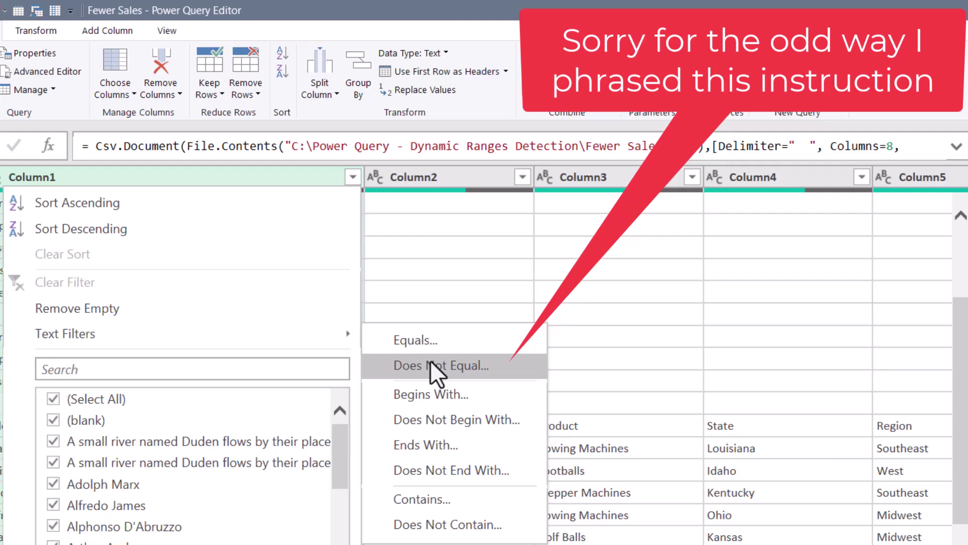
click(431, 364)
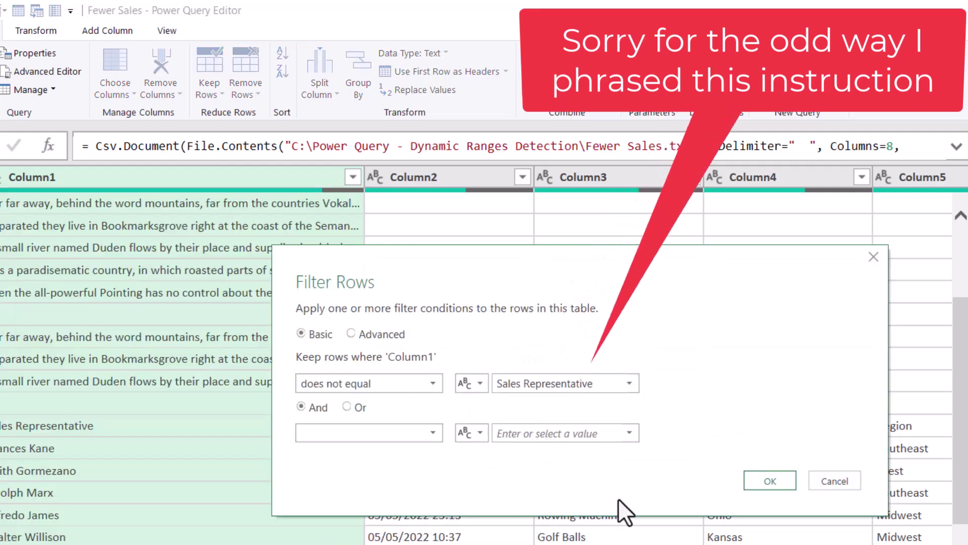
click(777, 480)
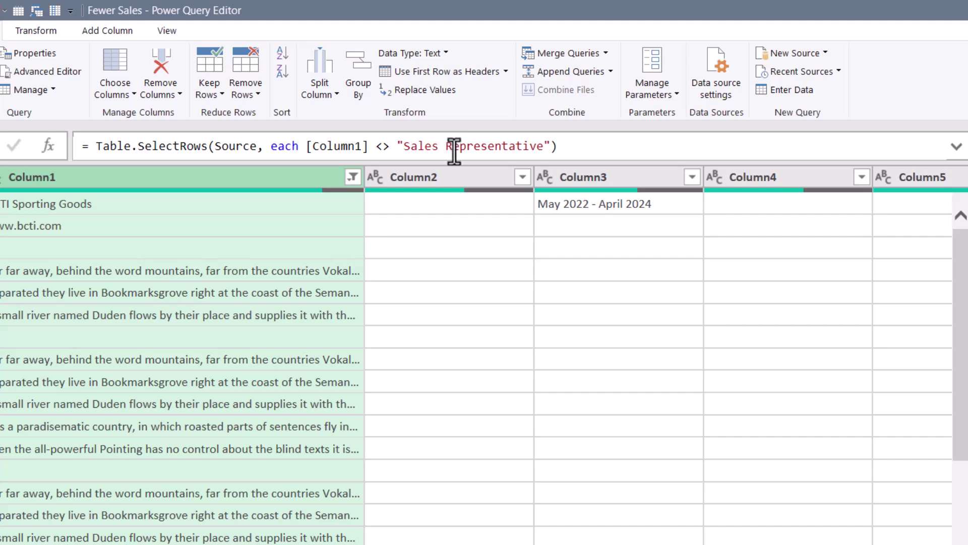
Change the filter formula to Table.Skip, then compare the Source and Filtered Rows results
double_click(173, 148)
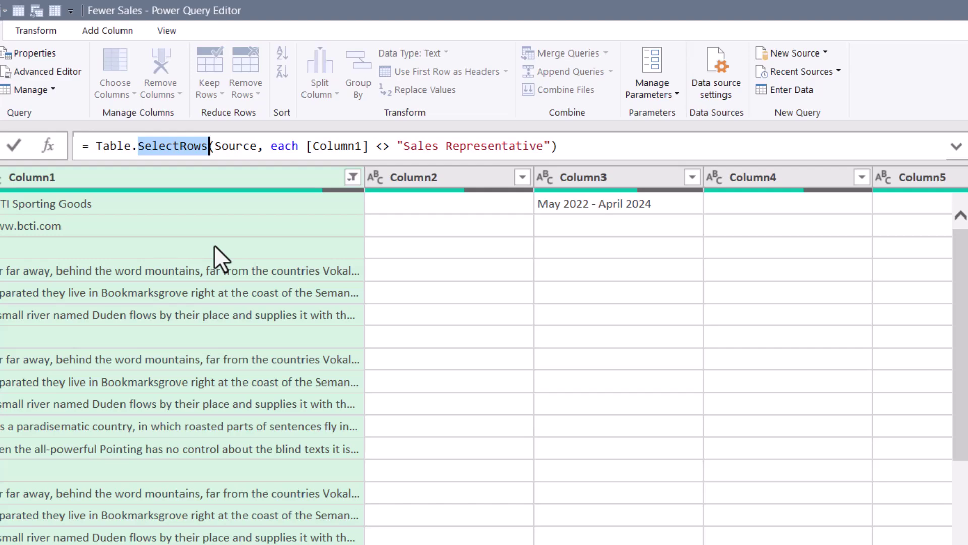
text(Skip)
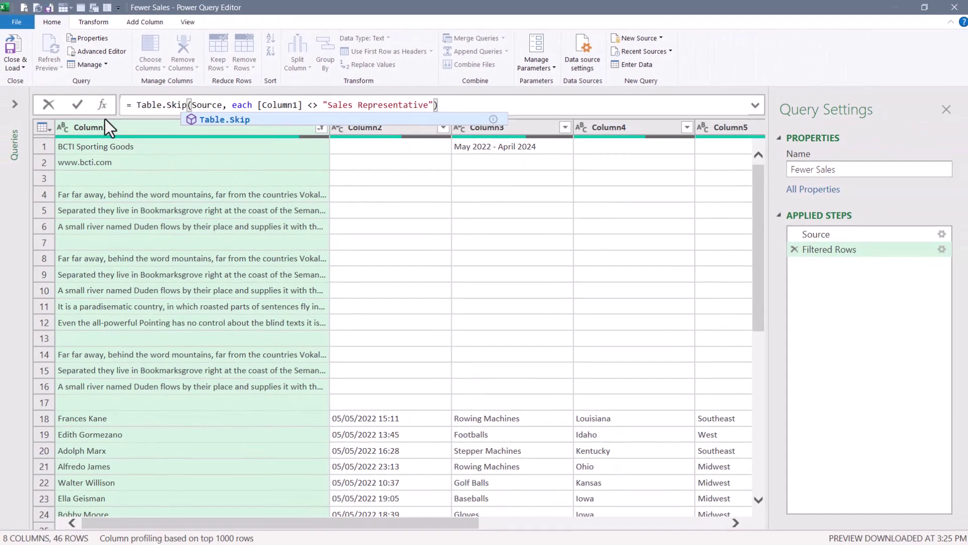
click(76, 105)
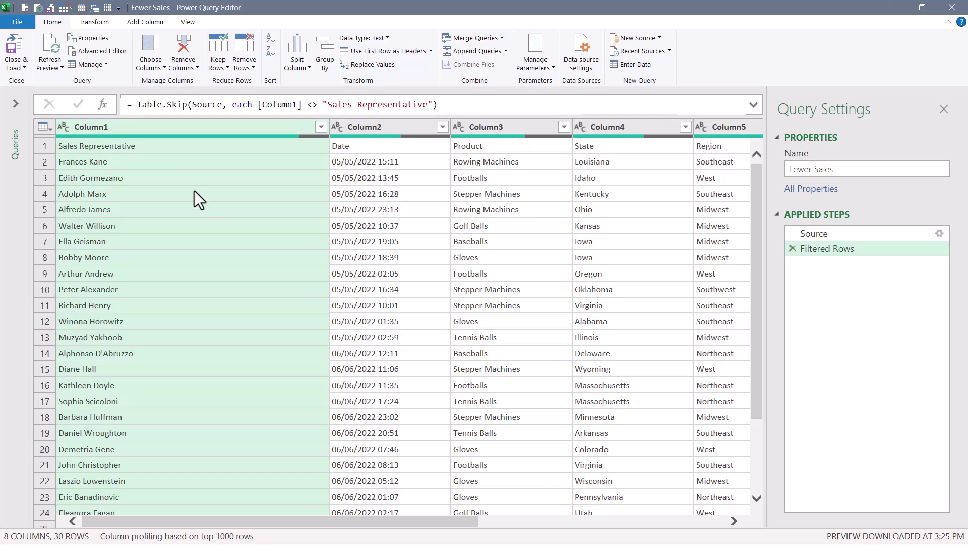
click(832, 232)
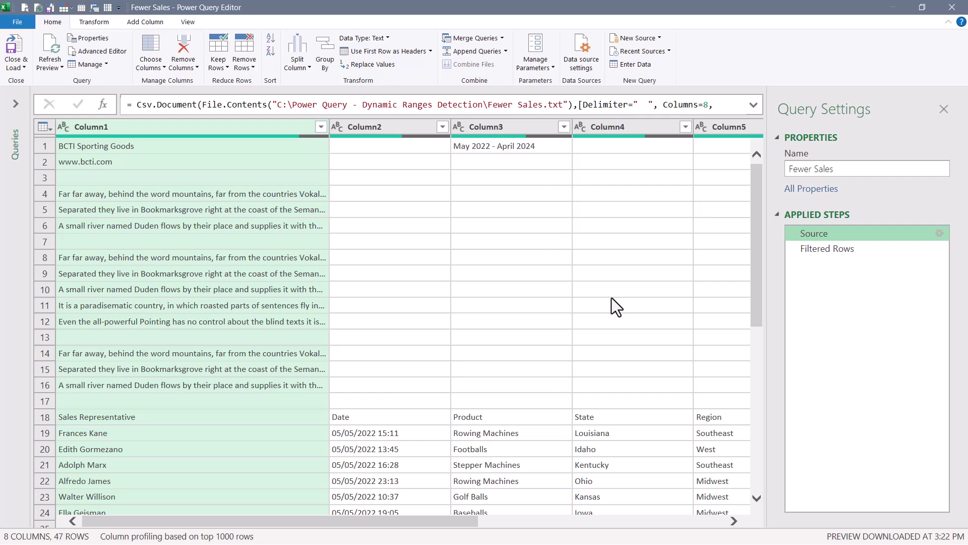
click(817, 247)
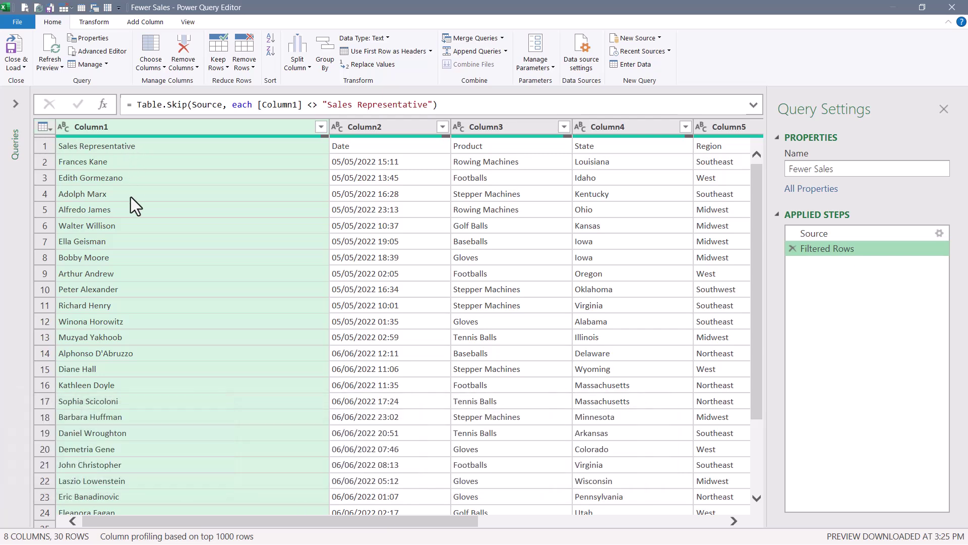
scroll(120, 314, down, 3)
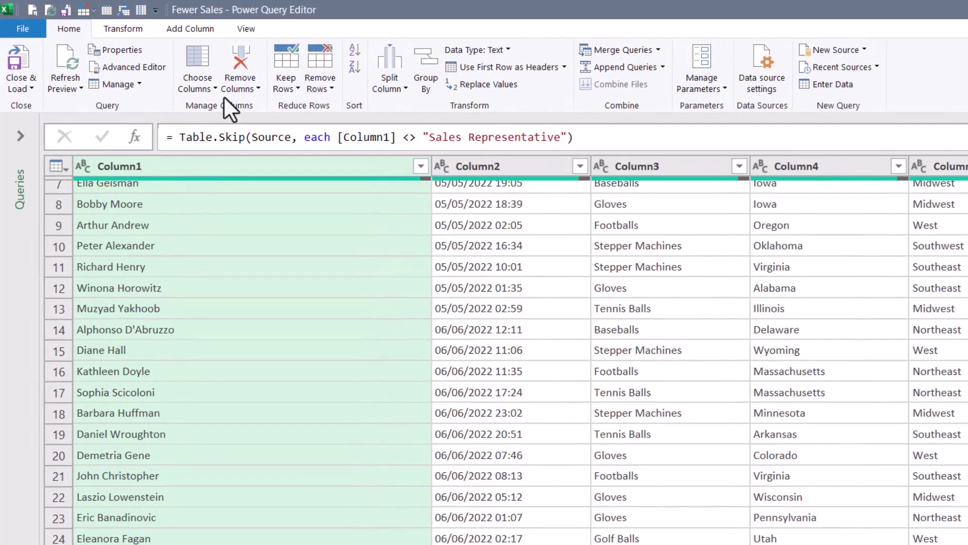
Keep the top 5 rows of the query
click(288, 57)
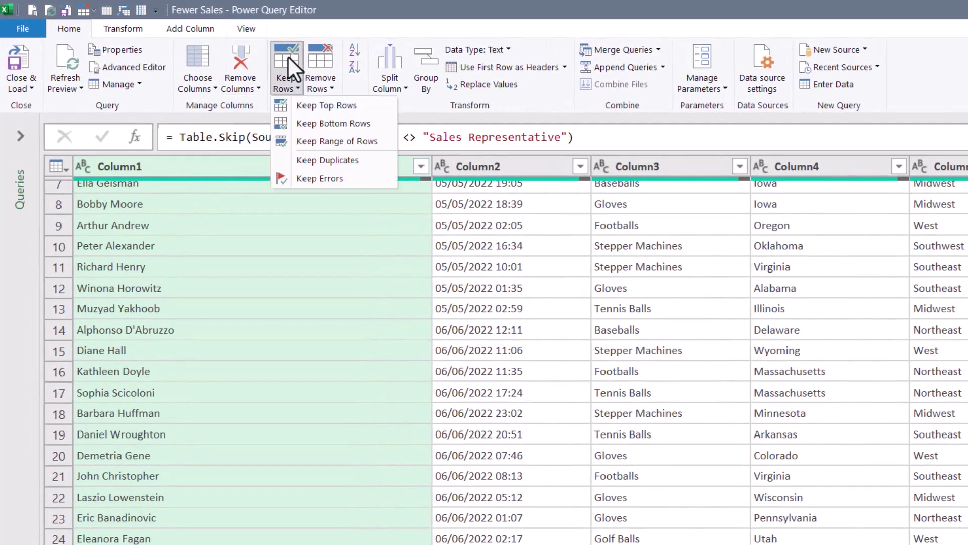
click(315, 105)
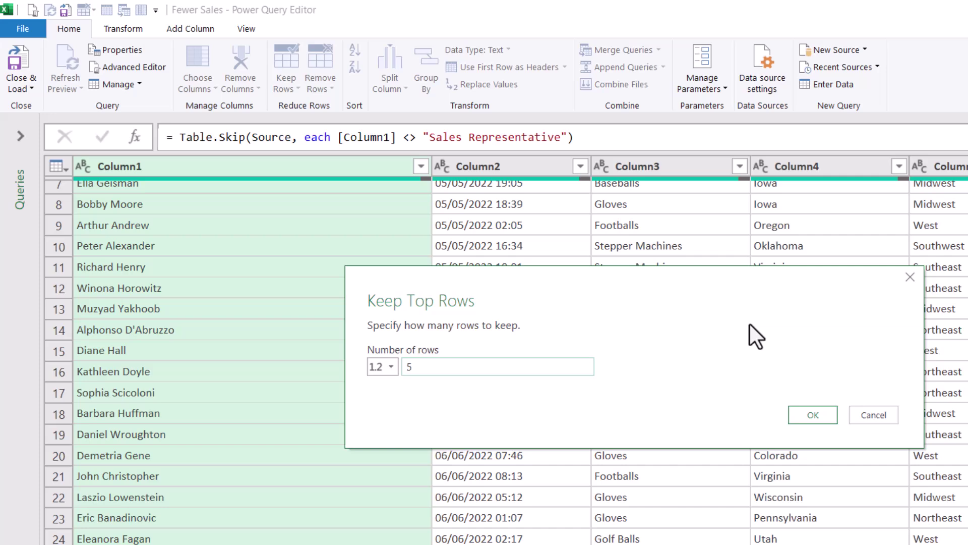
click(812, 414)
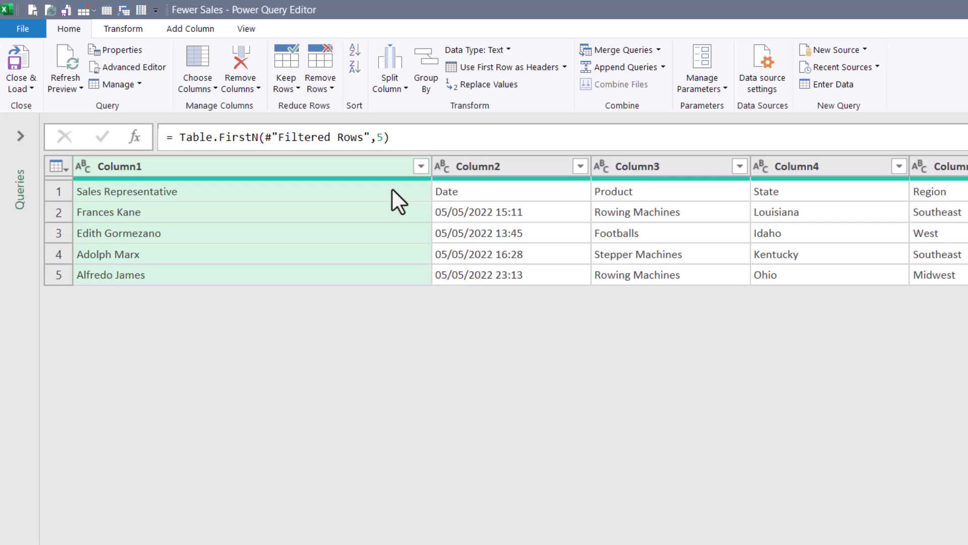
Replace 5 in the formula with each [Column1] <> "Total Sales"
double_click(380, 137)
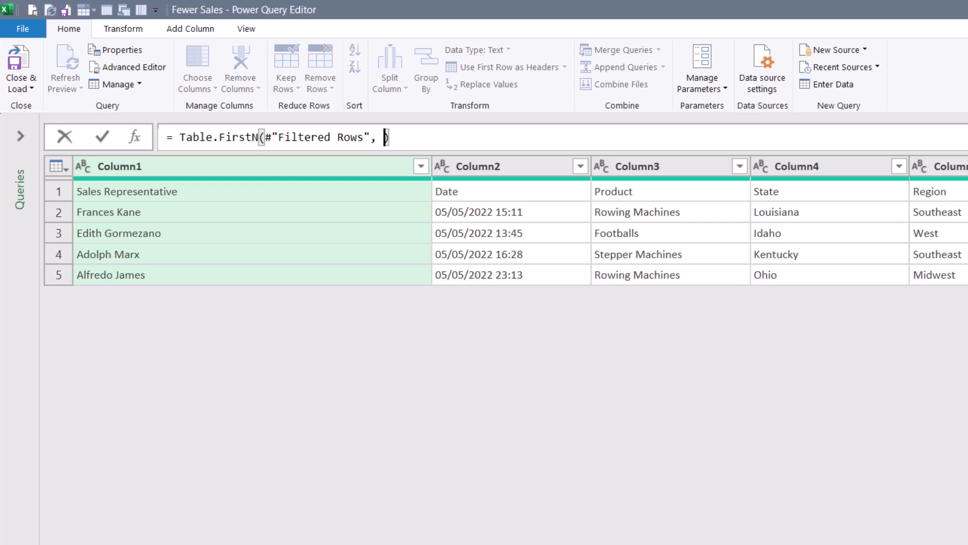
text(each [Column1] )
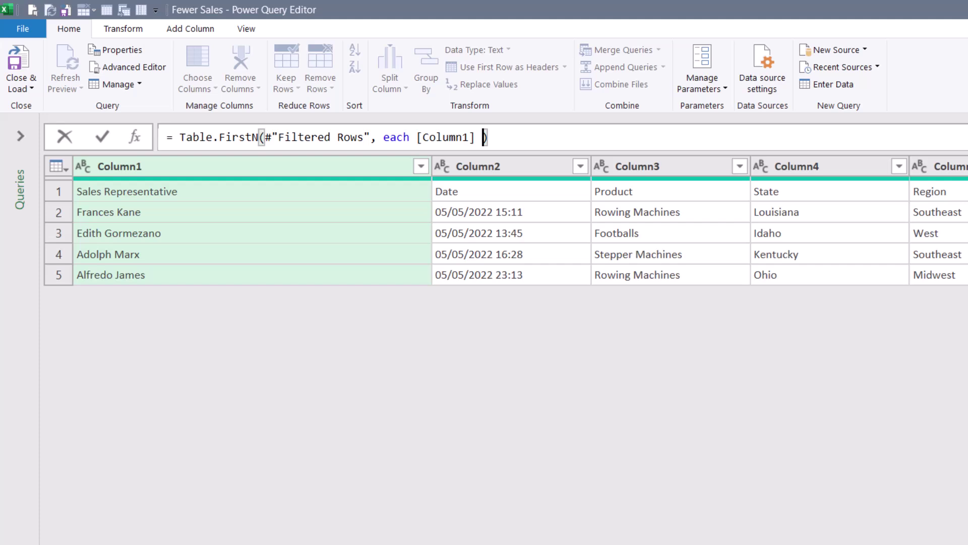
text(<> "Total Sales")
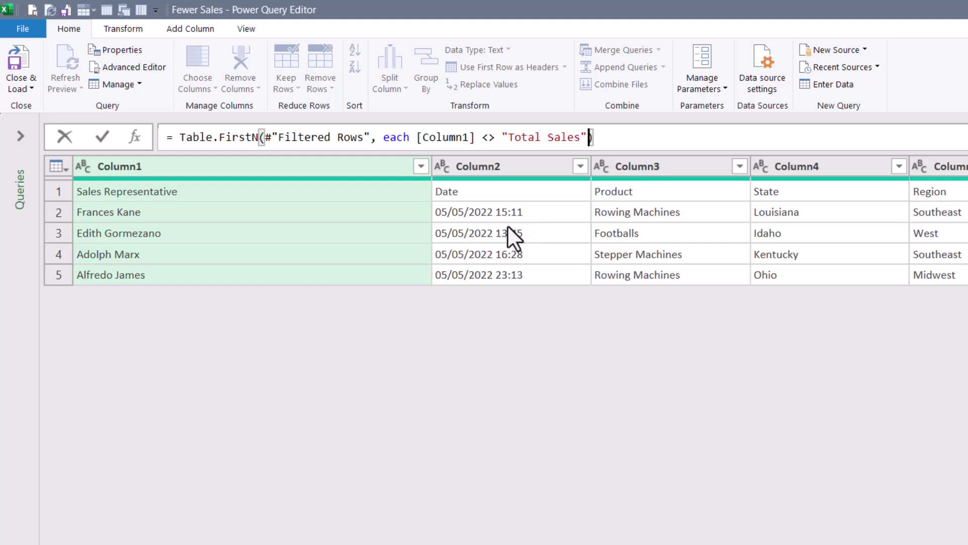
click(101, 136)
scroll(248, 404, down, 2)
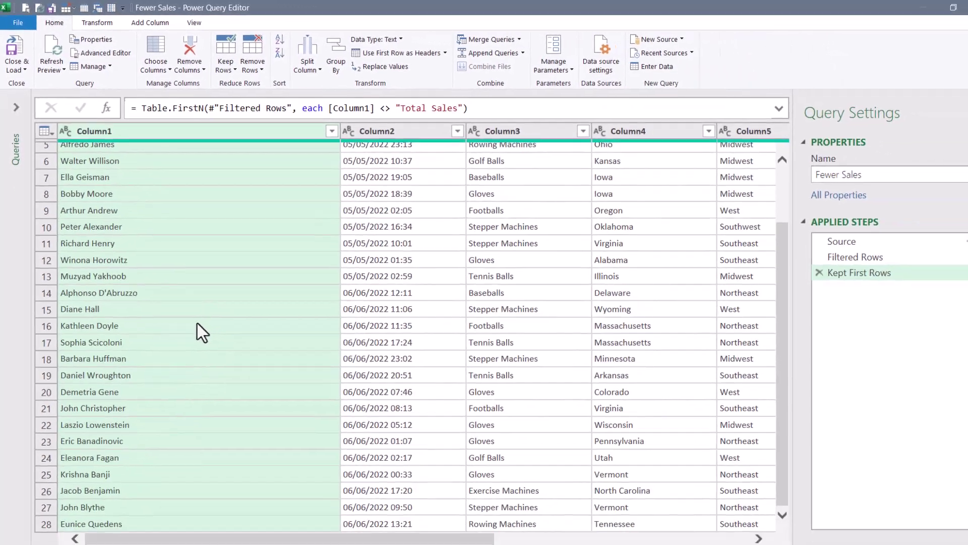
Promote the first row to headers and Close & Load the 27-row query into Excel
scroll(210, 439, up, 2)
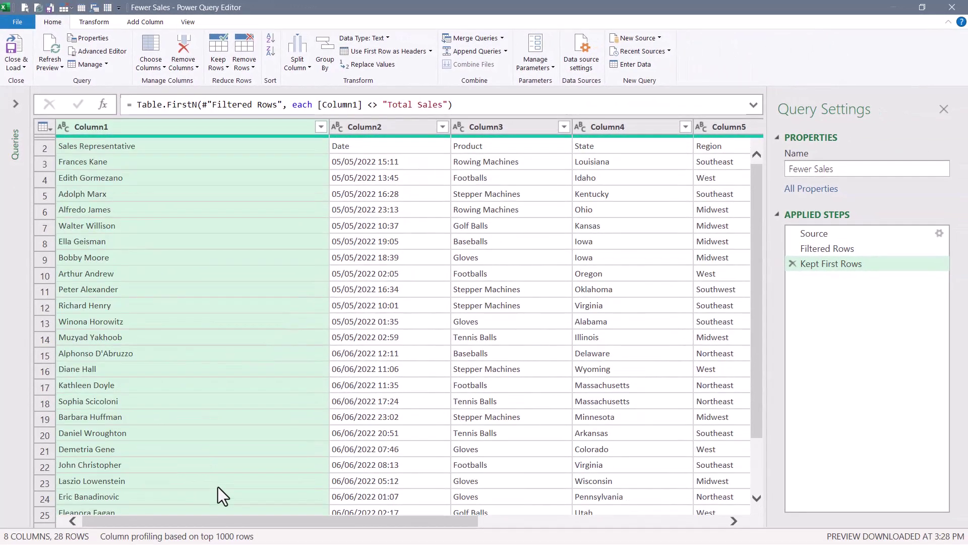
click(393, 54)
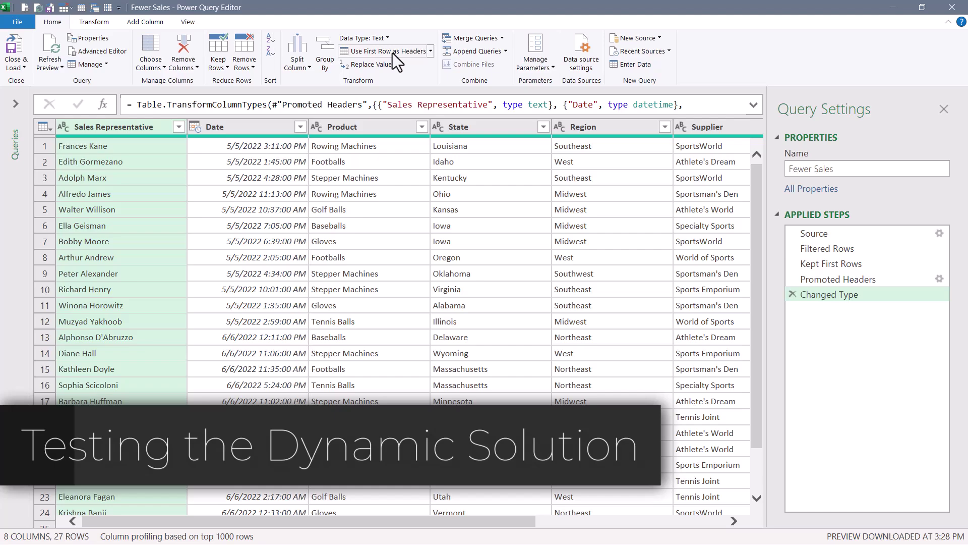
click(4, 51)
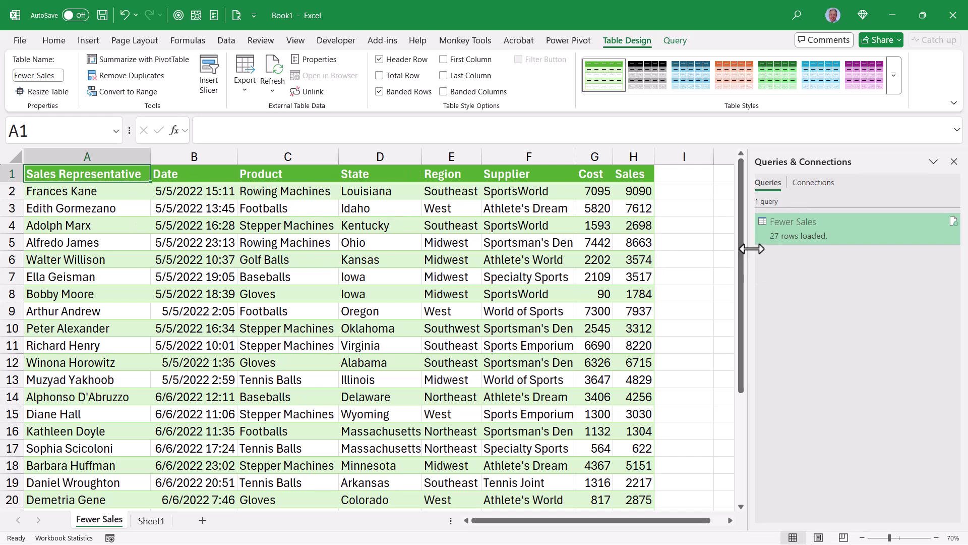
Scroll through the loaded Fewer_Sales table to check its 27 rows
drag(741, 247, 734, 387)
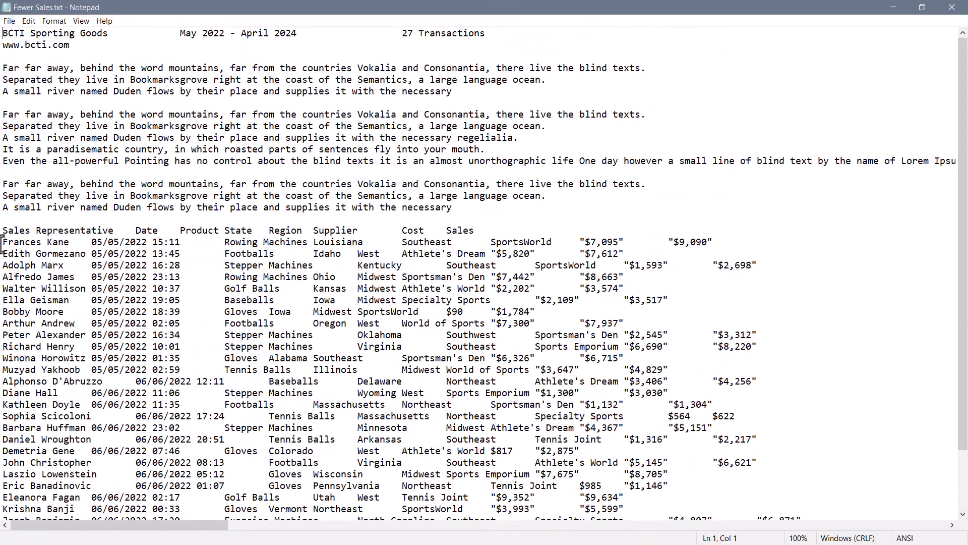
Select the sales data lines of Fewer Sales.txt down to the last sales row
drag(2, 243, 48, 243)
scroll(123, 329, down, 2)
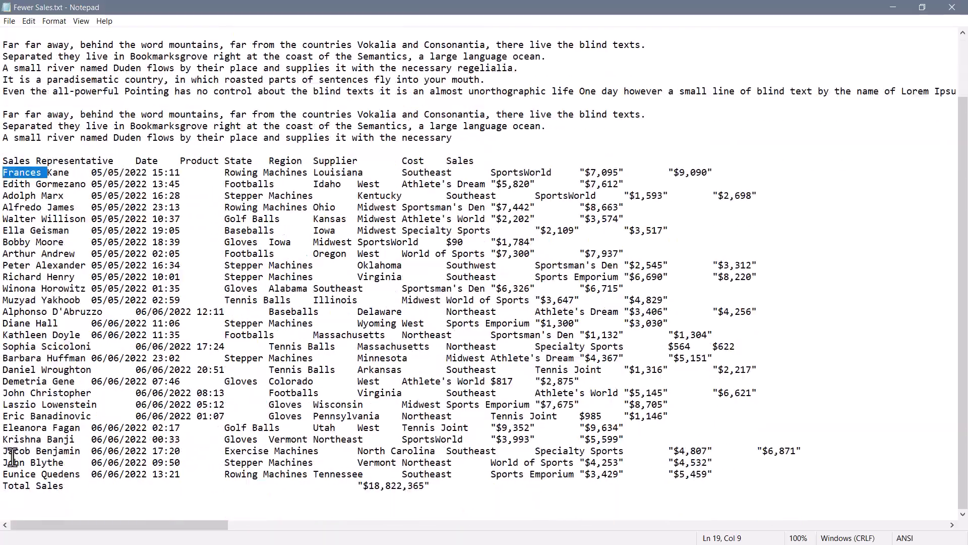
drag(2, 474, 47, 474)
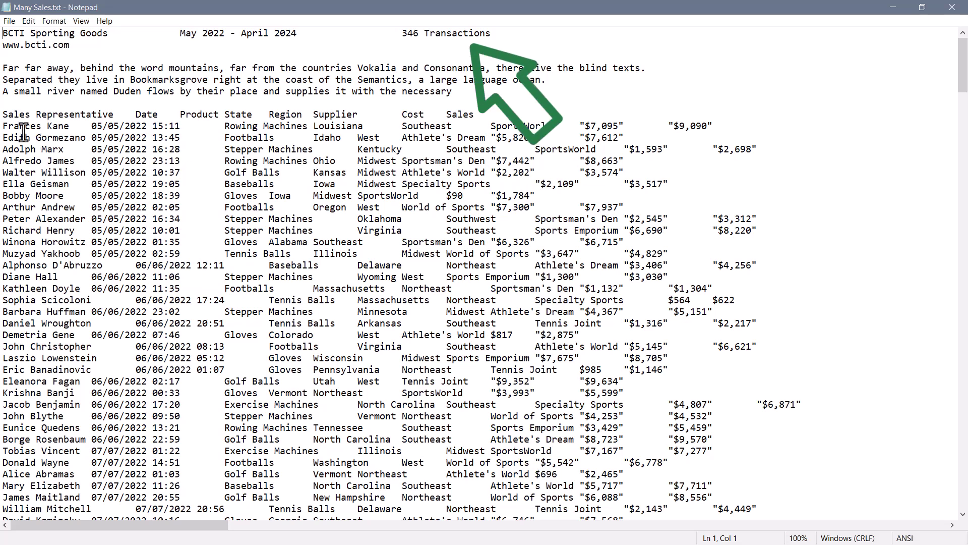
Inspect Many Sales.txt from its first sales row to the end, then open Excel's Fewer Sales query options
drag(15, 128, 67, 126)
click(68, 127)
key(ctrl+End)
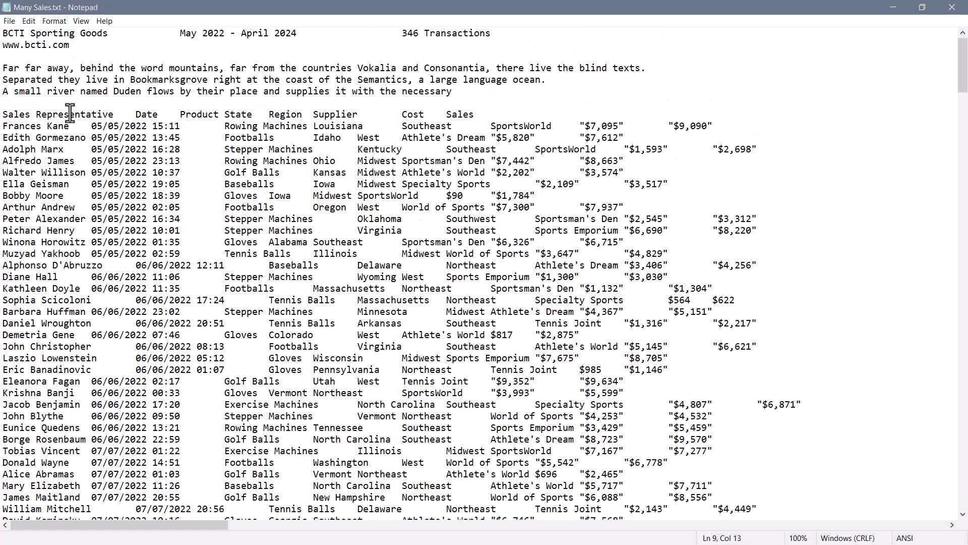
key(Up)
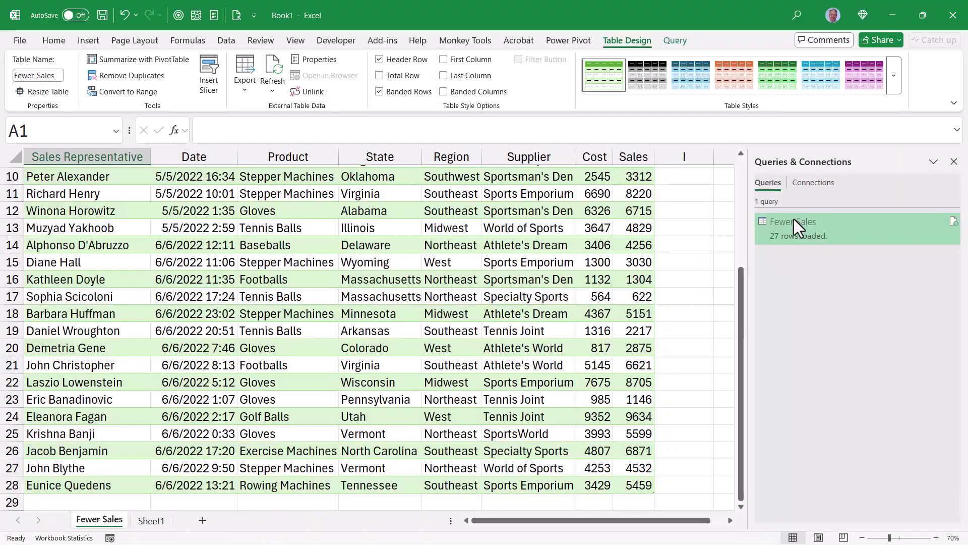
right_click(794, 219)
Change the Fewer Sales query's source file to Many Sales.txt
click(804, 254)
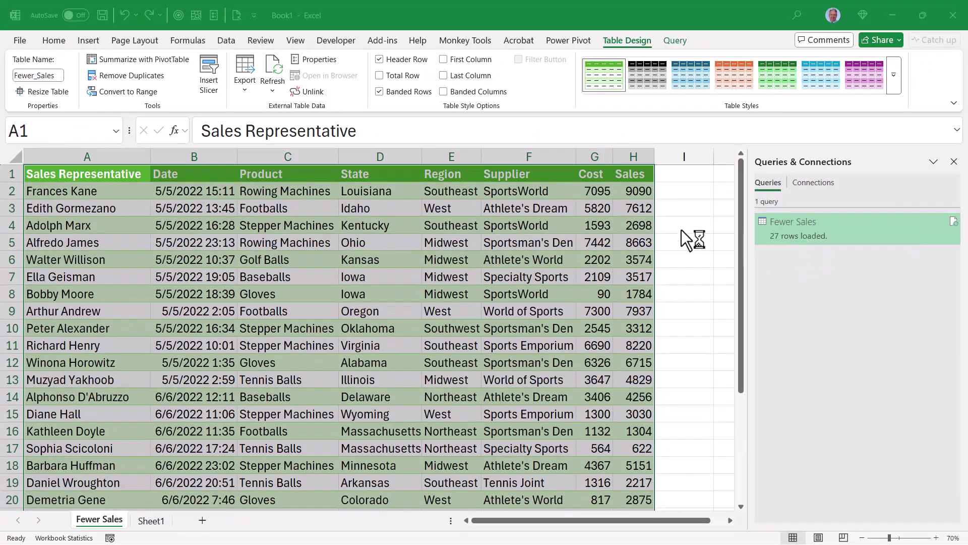
click(852, 238)
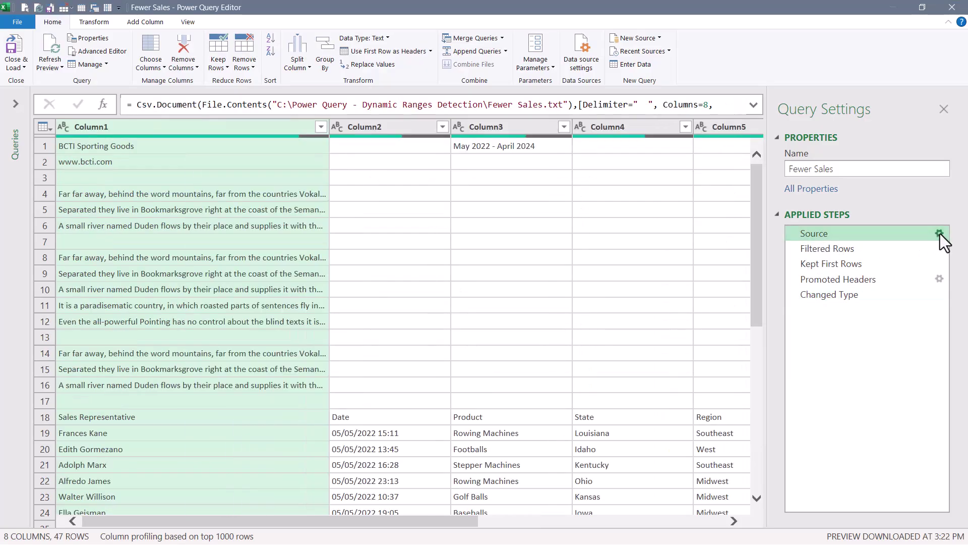
click(570, 224)
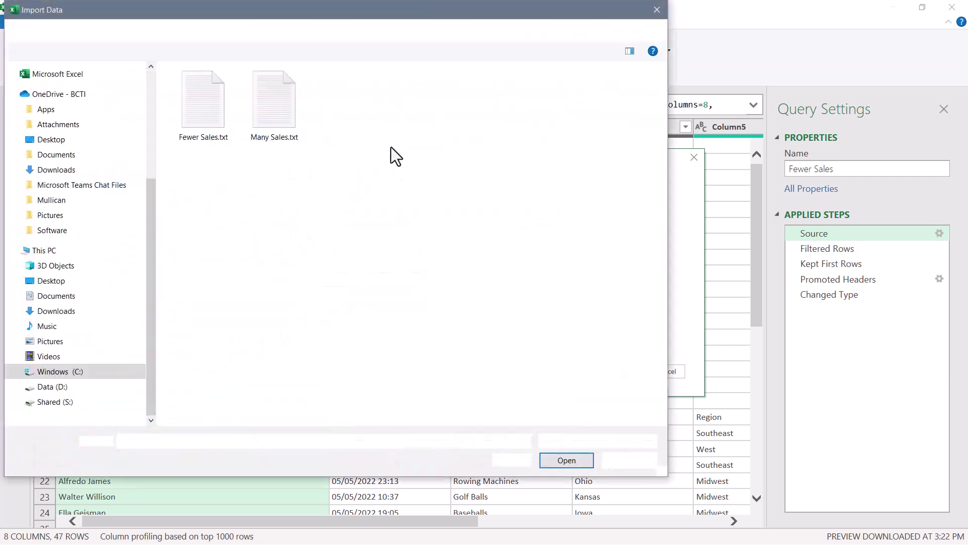
double_click(272, 98)
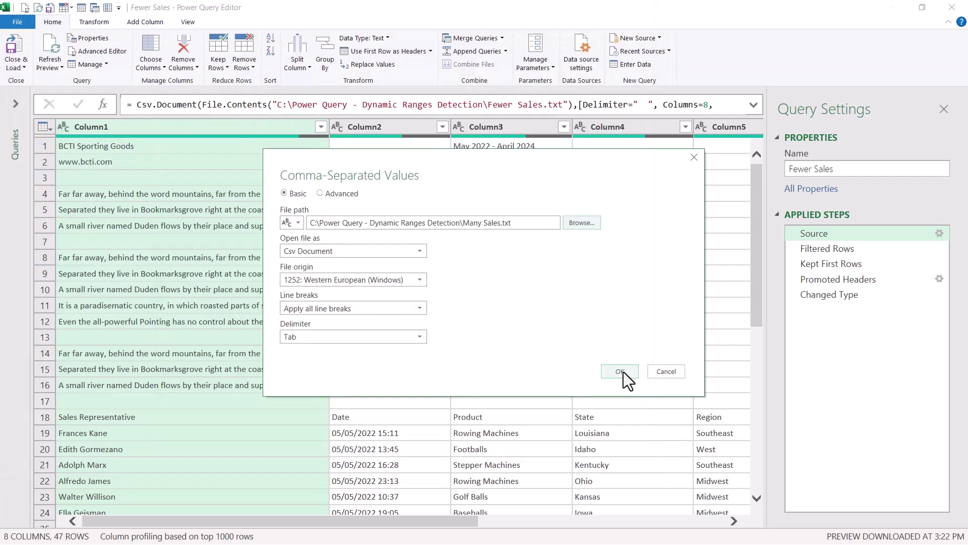
click(623, 371)
Check that the Changed Type step now returns 346 rows, then load the query into Excel
click(853, 293)
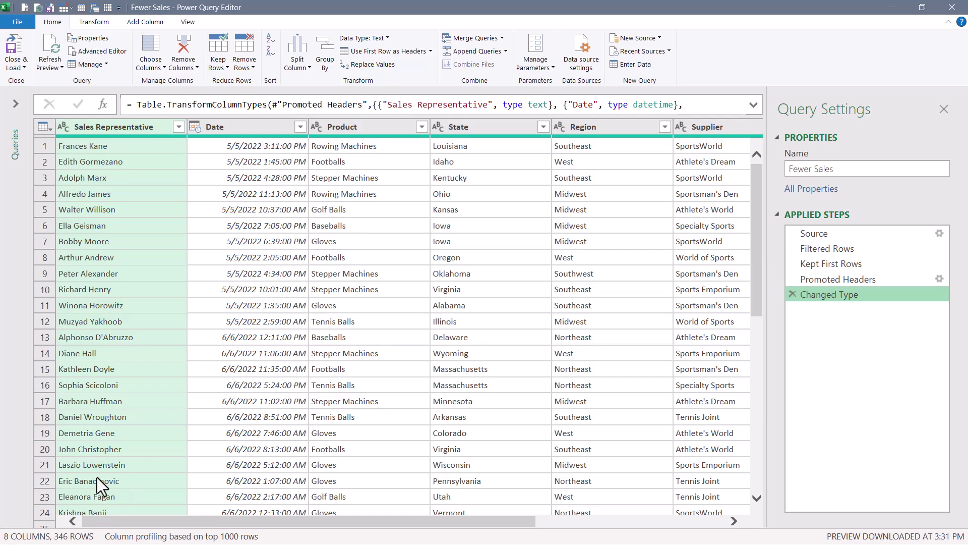
scroll(758, 413, down, 7)
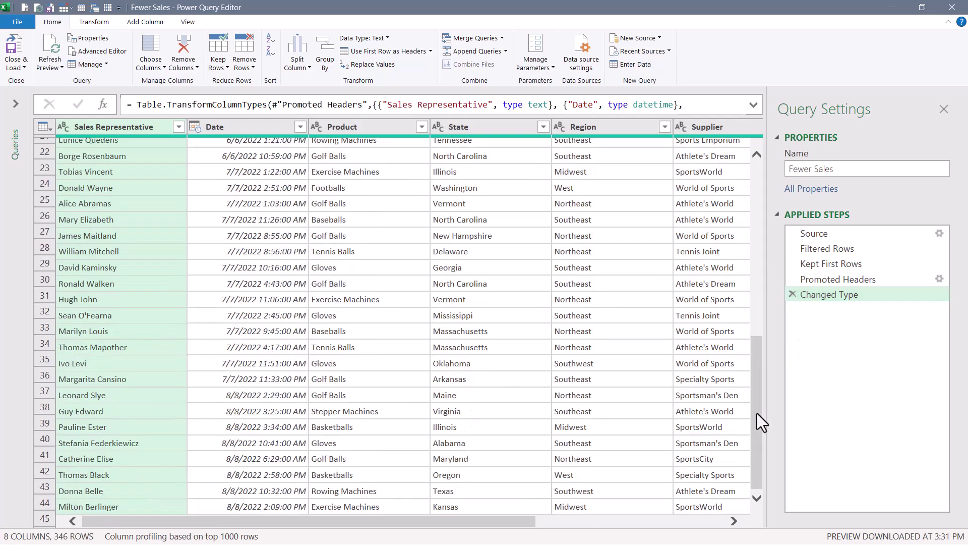
scroll(758, 413, down, 20)
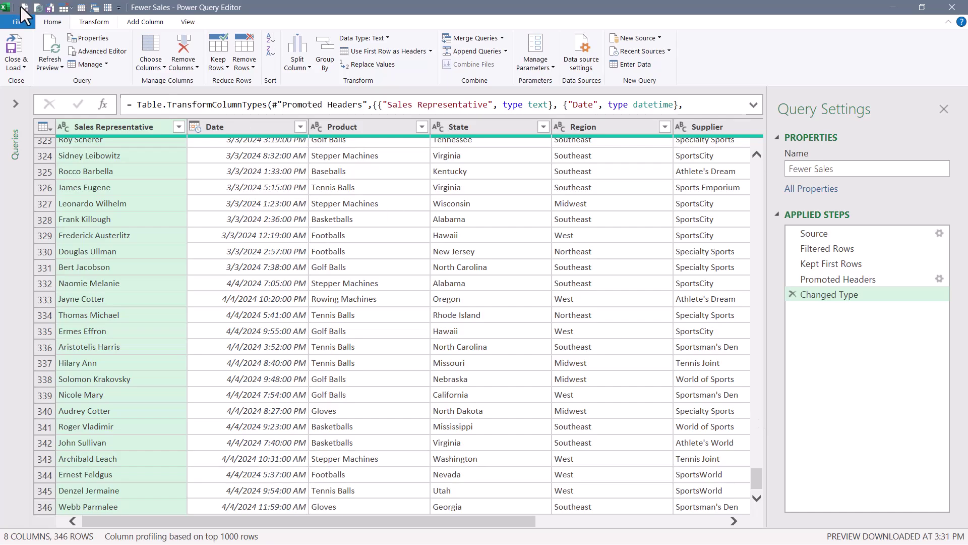
click(18, 45)
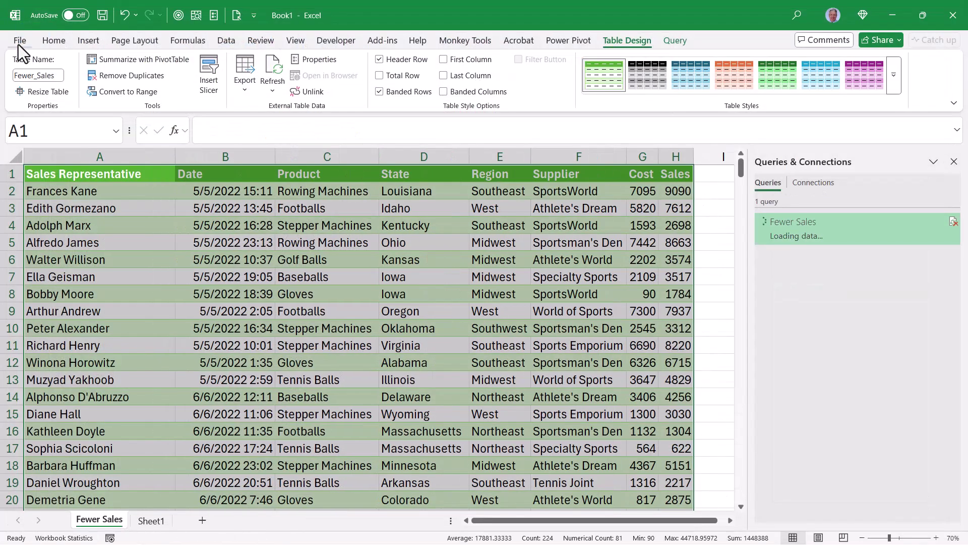